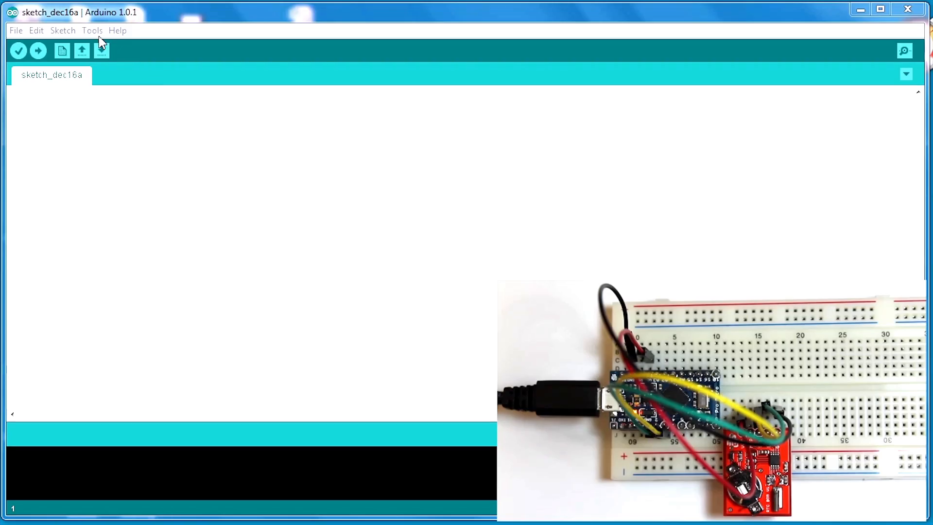
# Browse File > Examples > RTClibrary to list the example sketches including MCP79401BatterySet
pyautogui.click(93, 30)
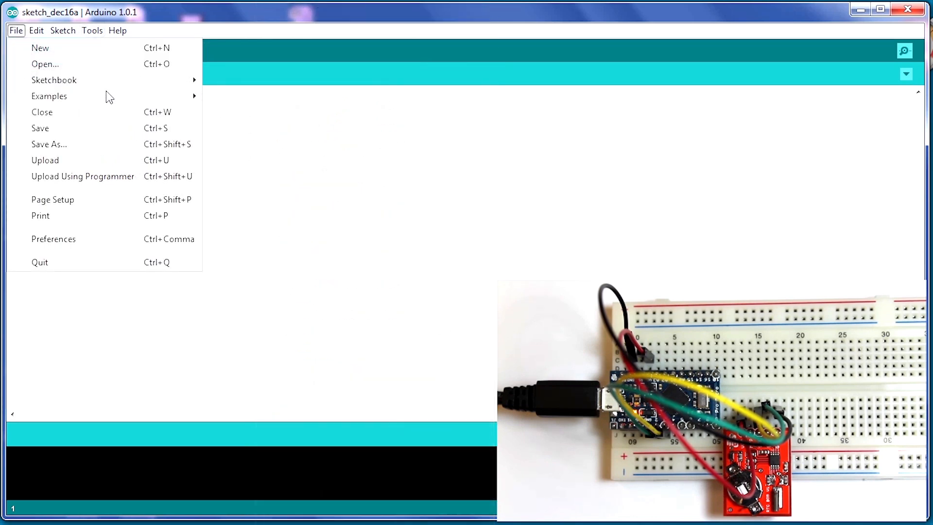
pyautogui.moveTo(49, 95)
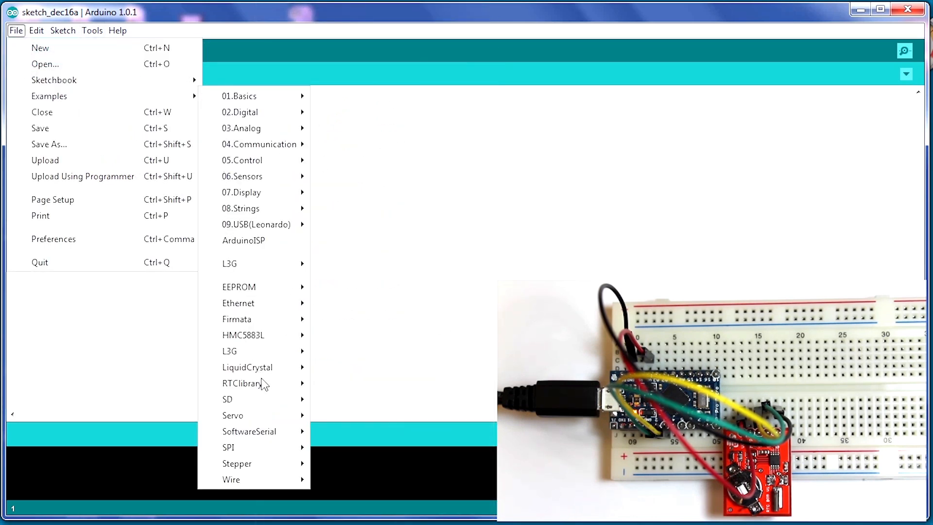
pyautogui.moveTo(243, 382)
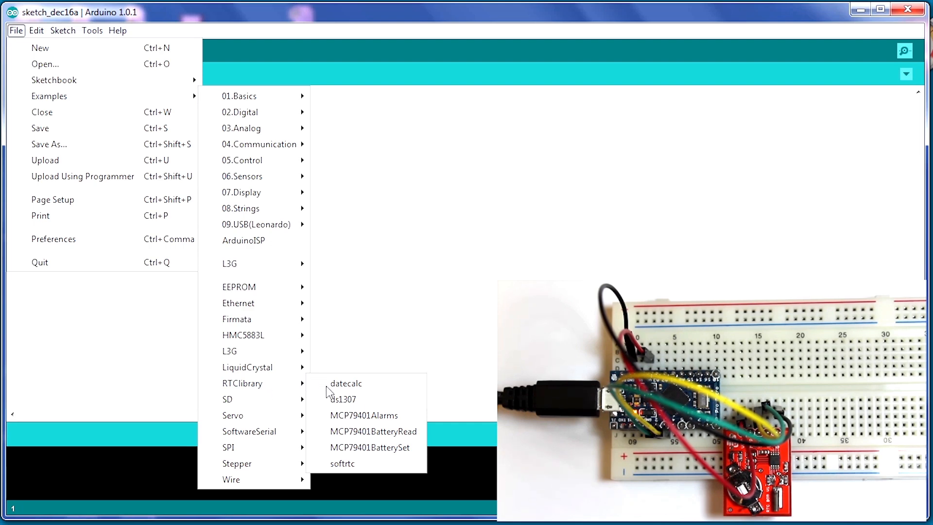
# Load MCP79401BatterySet, change the RTC.adjust day-of-week from 6 to 1, and upload to the Pro Micro
pyautogui.click(363, 447)
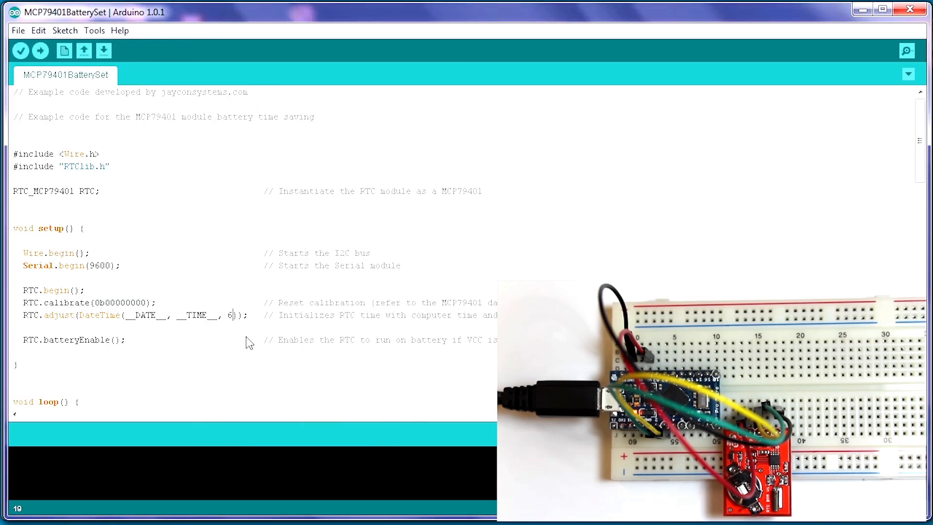
pyautogui.press('BackSpace')
pyautogui.write('1')
pyautogui.click(39, 50)
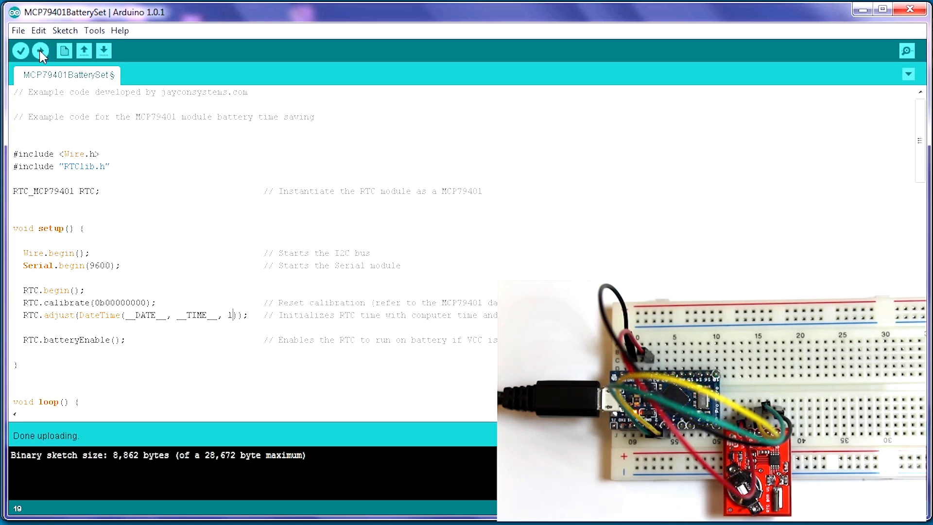
# View the serial monitor on COM30 showing 'Time Now: Mon. 2013.12.16' advancing
pyautogui.click(906, 52)
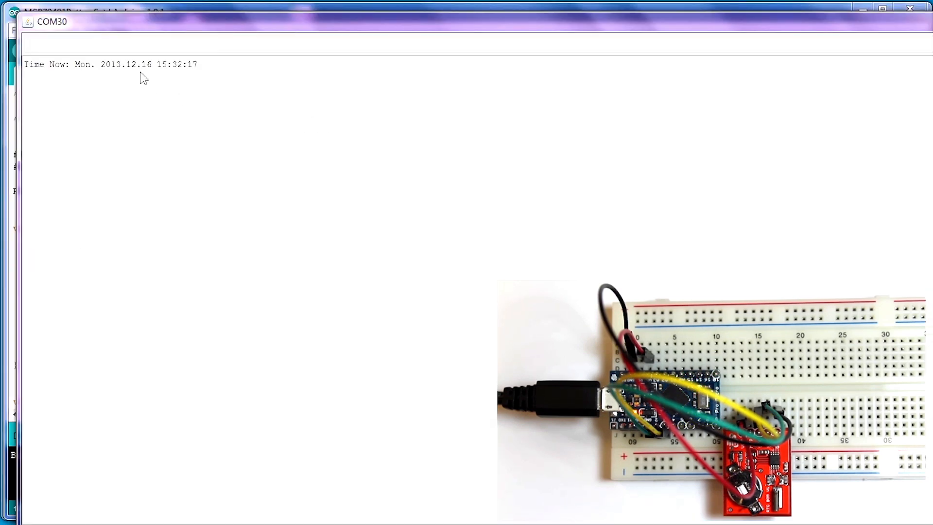